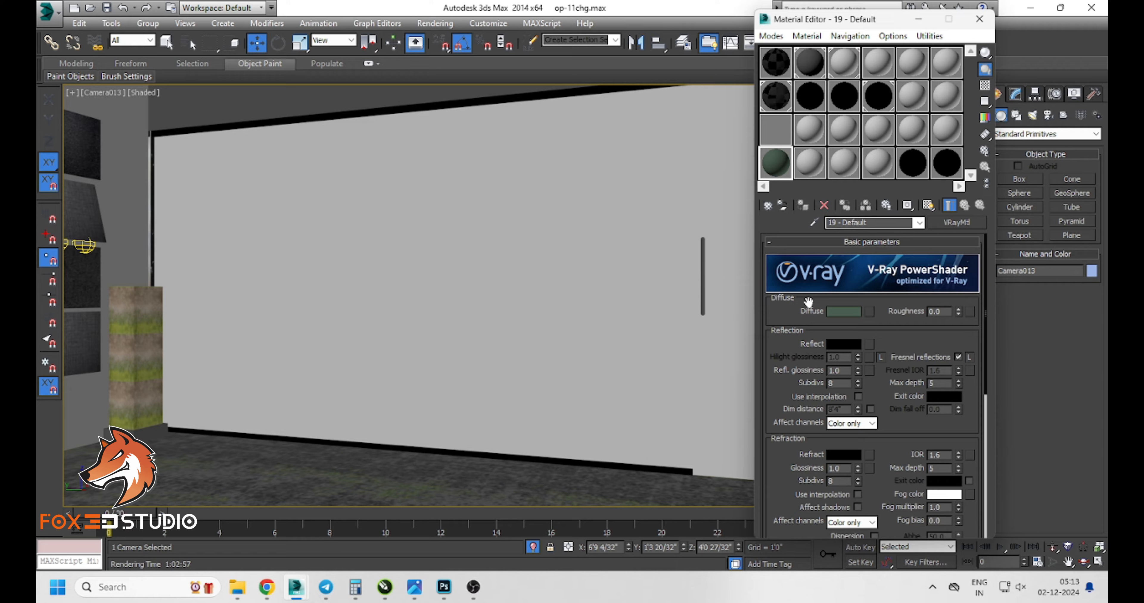
Set both the reflection and refraction colours of material 19 - Default to pure white (255, 255, 255)
{"action": "left_click", "coordinate": [838, 344]}
{"action": "left_click_drag", "start_coordinate": [421, 151], "coordinate": [463, 192]}
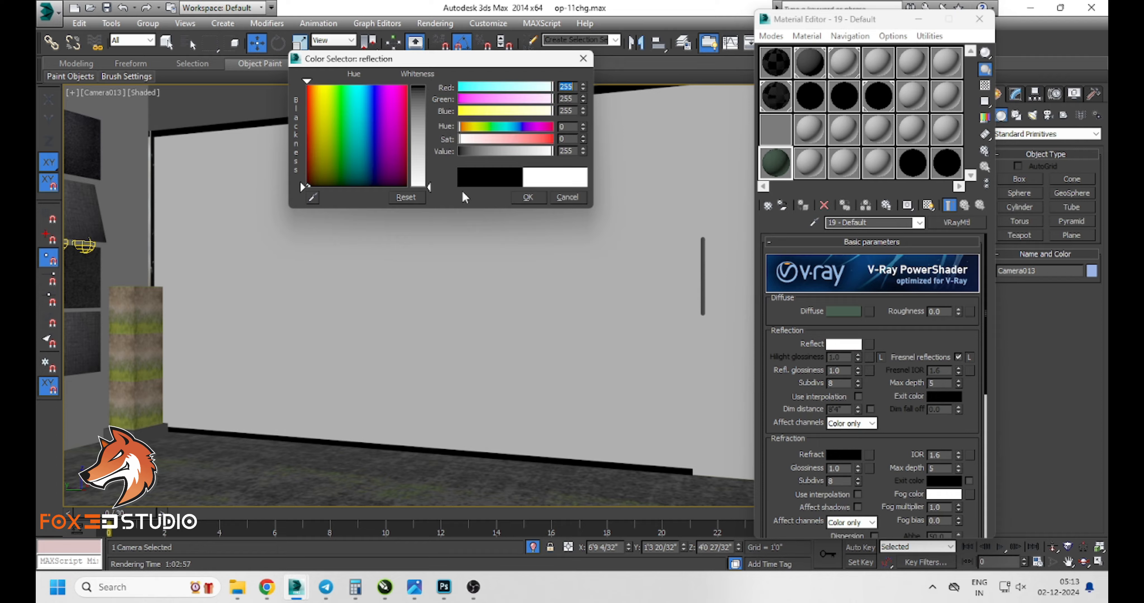
{"action": "left_click", "coordinate": [527, 197]}
{"action": "left_click_drag", "start_coordinate": [813, 431], "coordinate": [814, 402]}
{"action": "scroll", "coordinate": [813, 402], "scroll_direction": "down", "scroll_amount": 2}
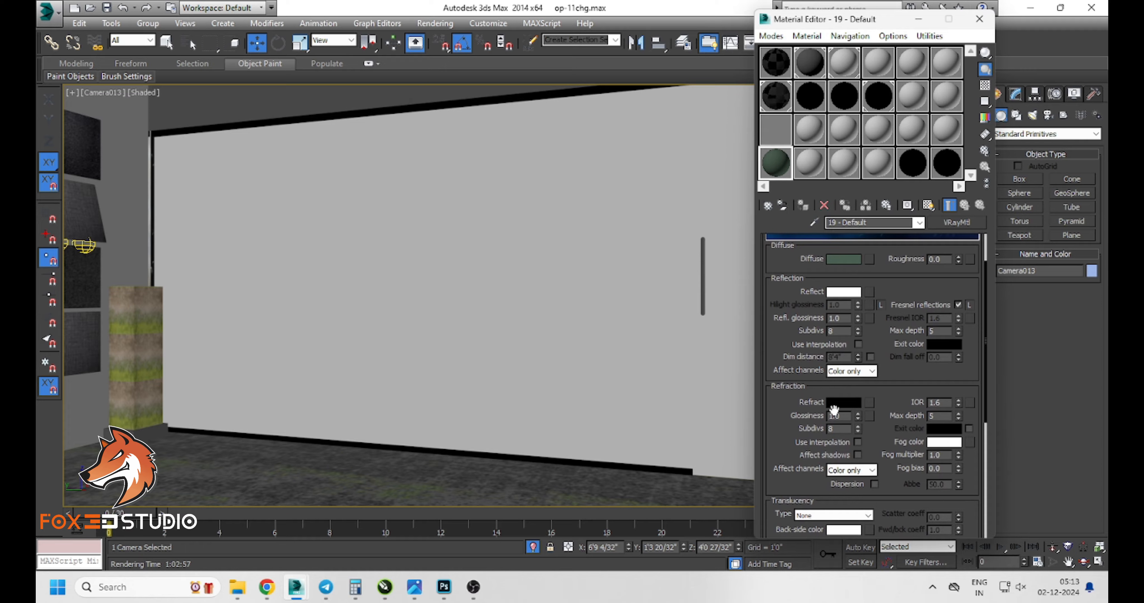
{"action": "left_click", "coordinate": [839, 404]}
{"action": "left_click_drag", "start_coordinate": [426, 159], "coordinate": [425, 187]}
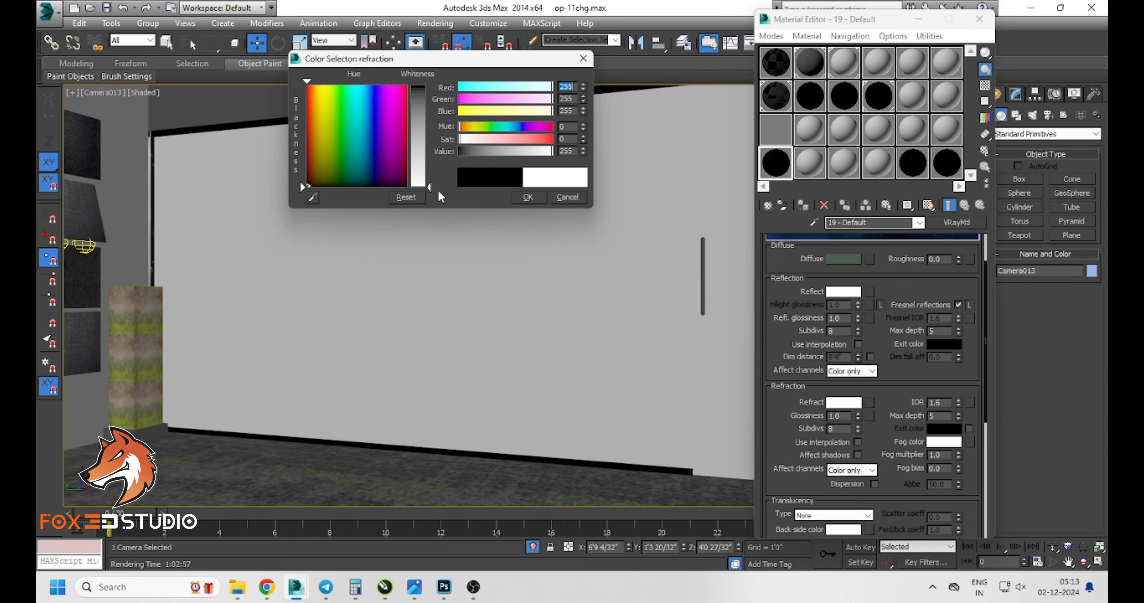
{"action": "left_click", "coordinate": [538, 196]}
Review the material's BRDF and tracing options, and turn on Affect shadows for its refraction
{"action": "left_click_drag", "start_coordinate": [788, 426], "coordinate": [784, 211]}
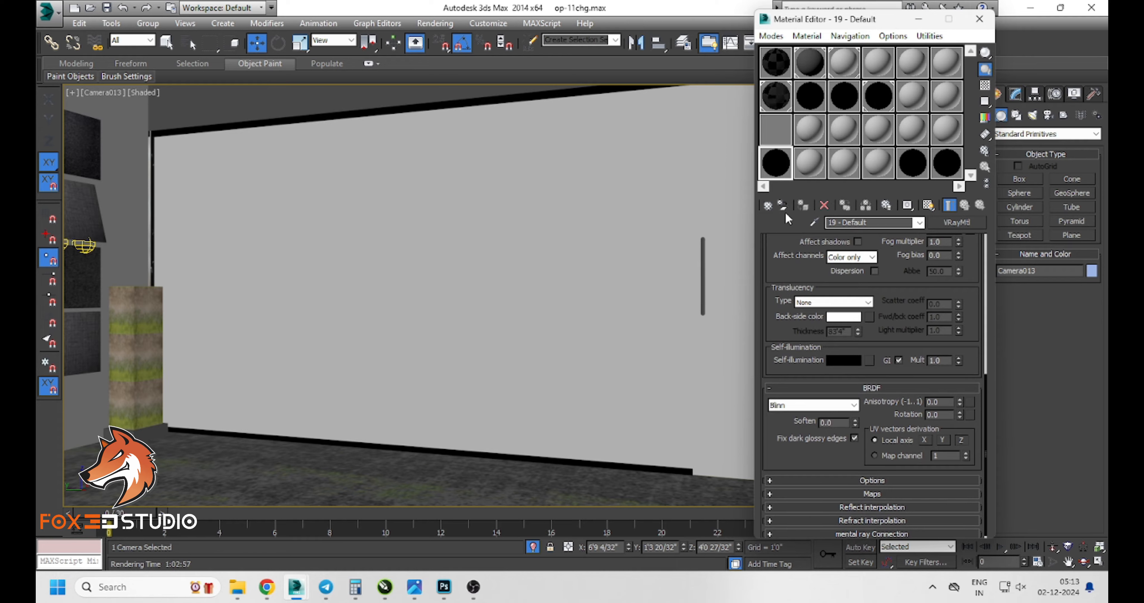
{"action": "left_click_drag", "start_coordinate": [804, 340], "coordinate": [805, 284]}
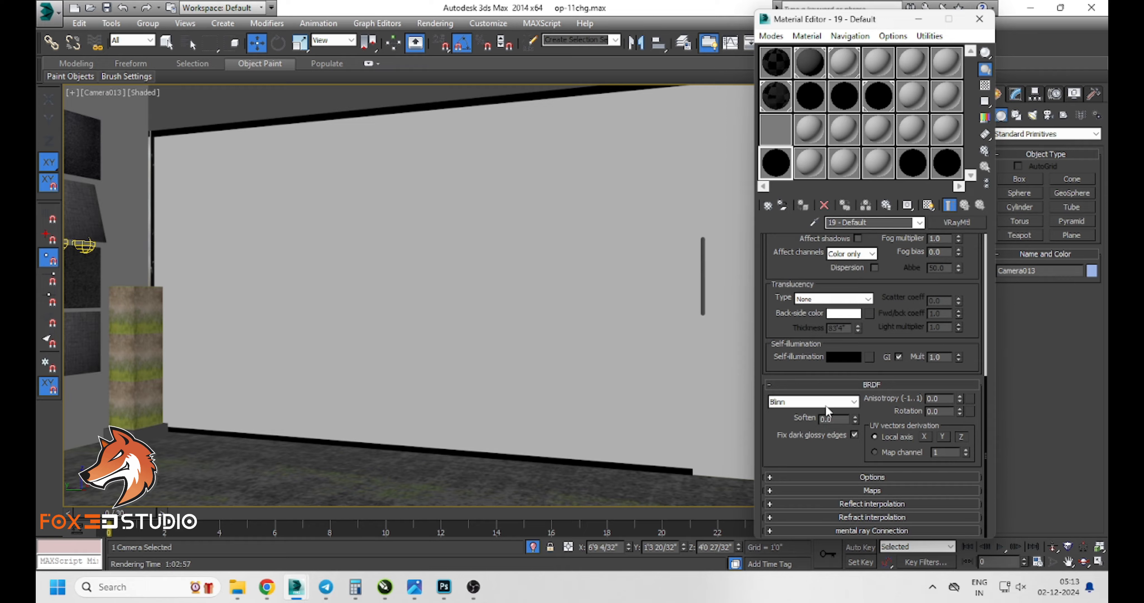
{"action": "left_click", "coordinate": [845, 479]}
{"action": "left_click", "coordinate": [877, 477]}
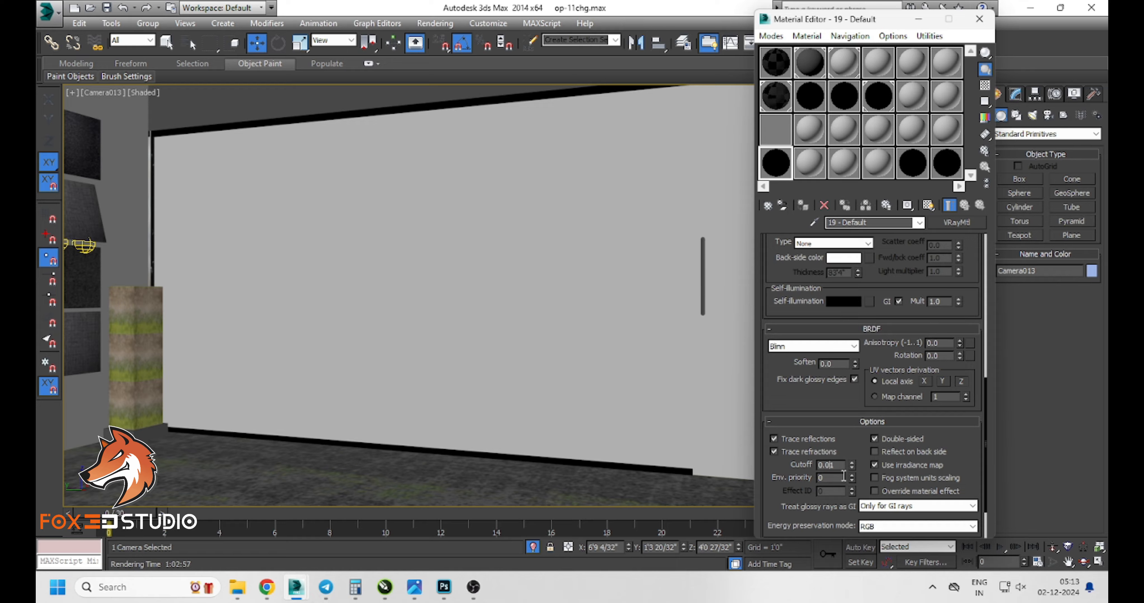
{"action": "key", "text": "Return"}
{"action": "left_click_drag", "start_coordinate": [812, 400], "coordinate": [810, 290]}
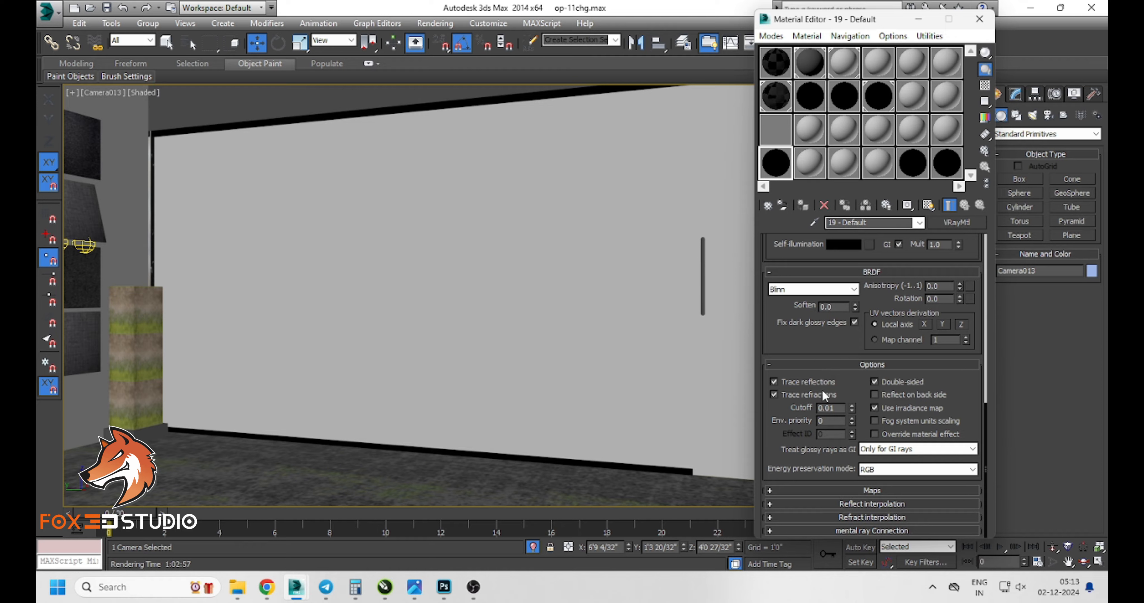
{"action": "left_click_drag", "start_coordinate": [806, 344], "coordinate": [811, 507]}
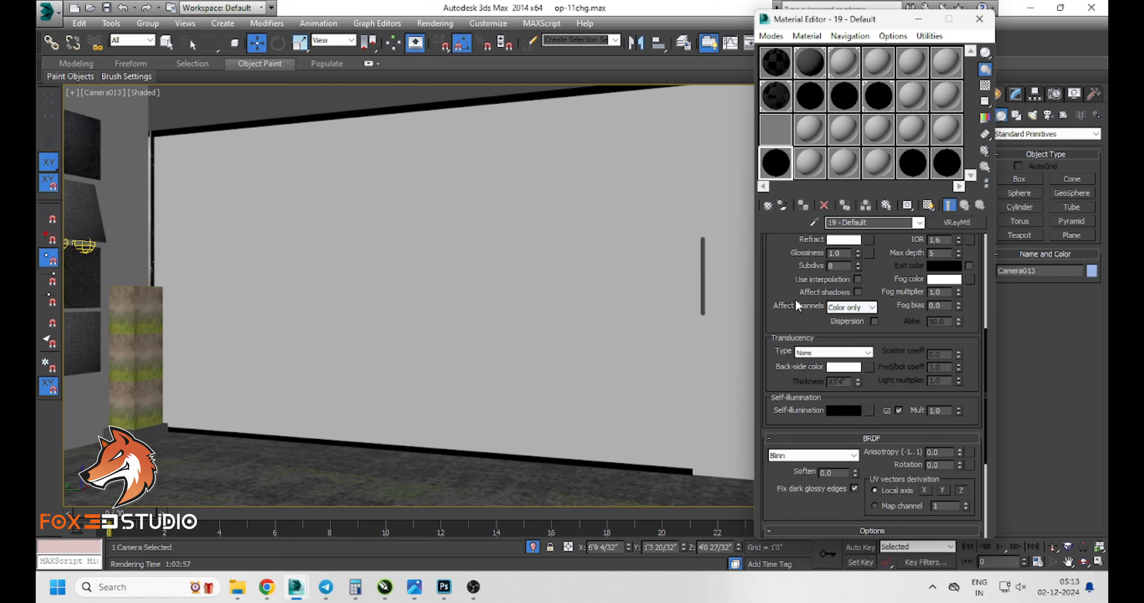
{"action": "left_click_drag", "start_coordinate": [776, 269], "coordinate": [783, 443]}
{"action": "left_click", "coordinate": [857, 467]}
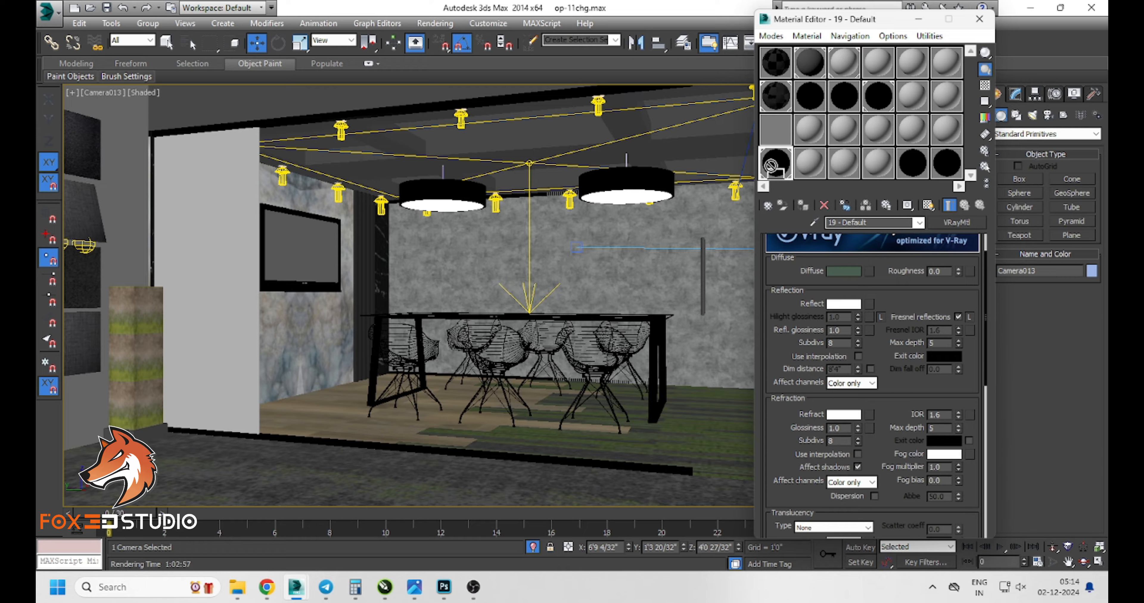
Show the glass material's sample against a checkered background and render the camera view
{"action": "left_click", "coordinate": [984, 85]}
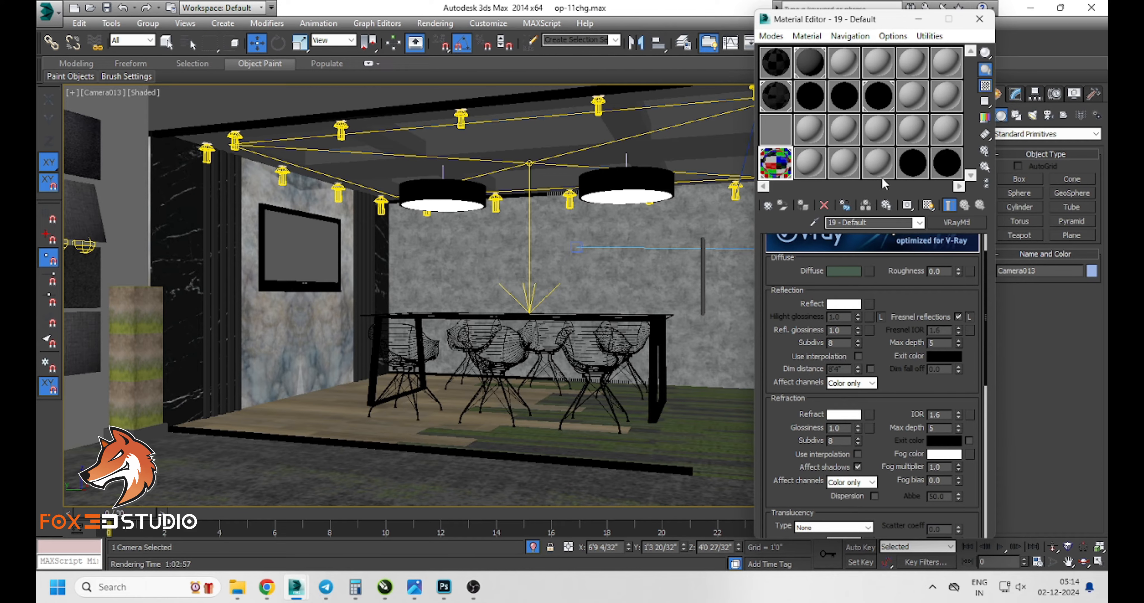
{"action": "key", "text": "shift+q"}
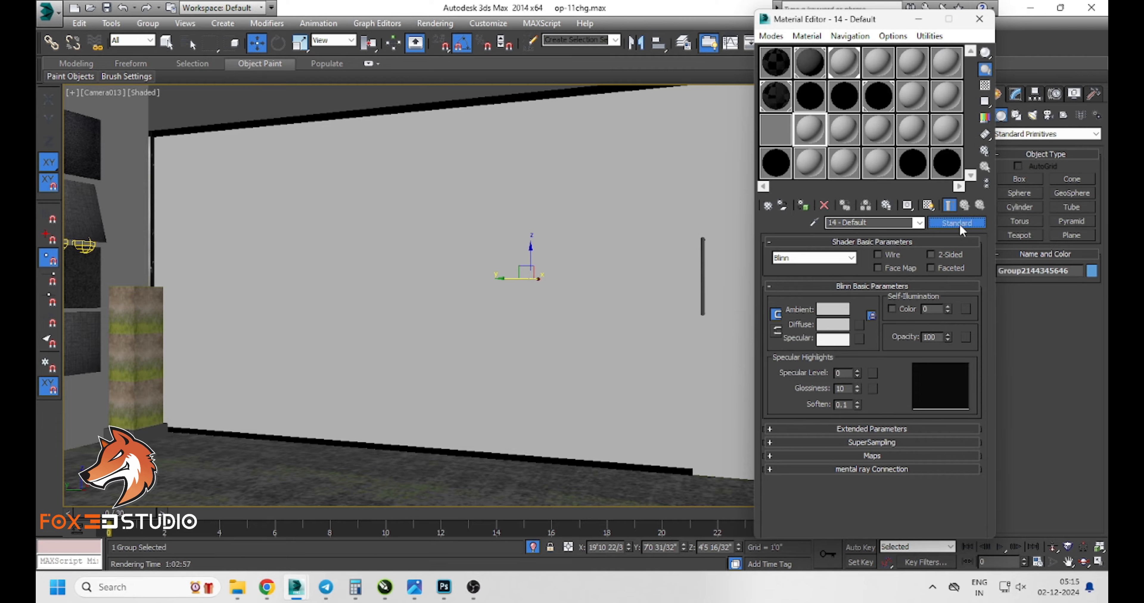
Change material 14 - Default from Standard to VRayBlendMtl, discarding the old material
{"action": "left_click", "coordinate": [957, 222]}
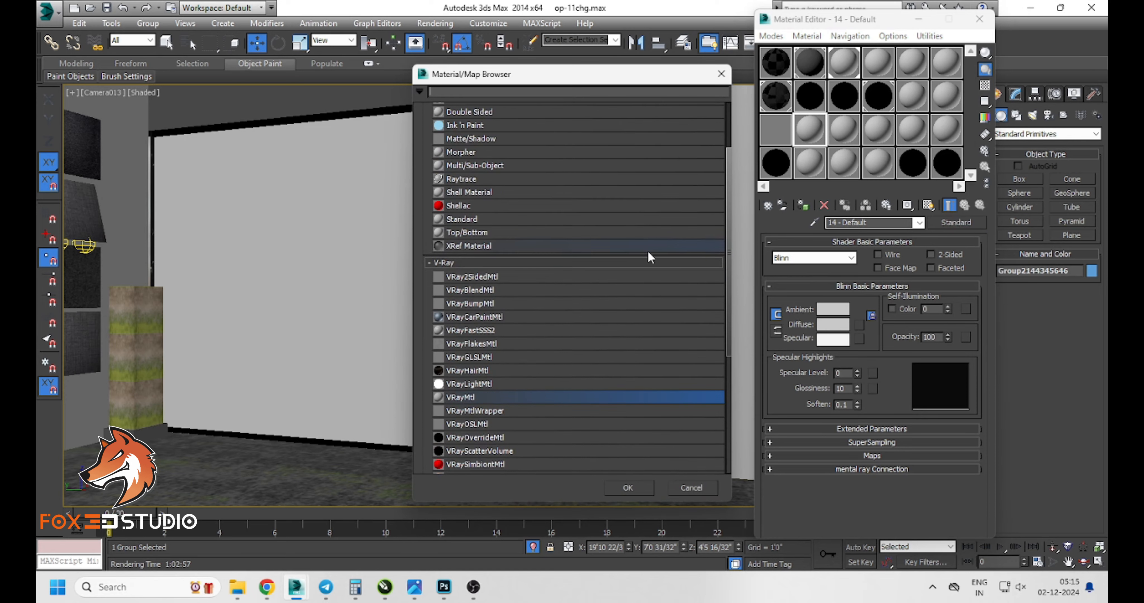
{"action": "left_click", "coordinate": [475, 288]}
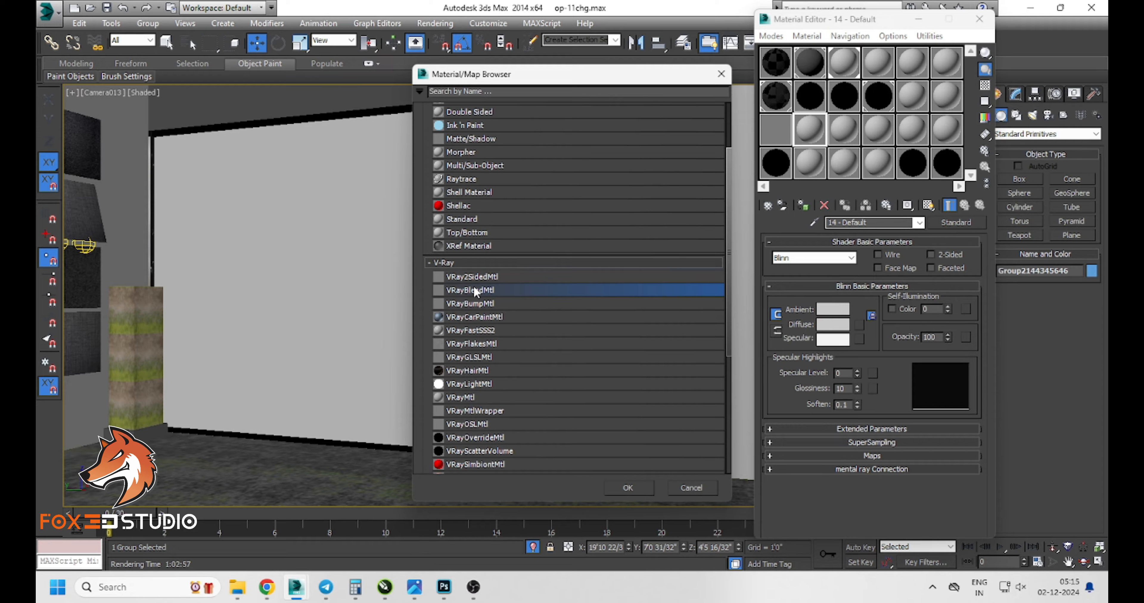
{"action": "double_click", "coordinate": [510, 289]}
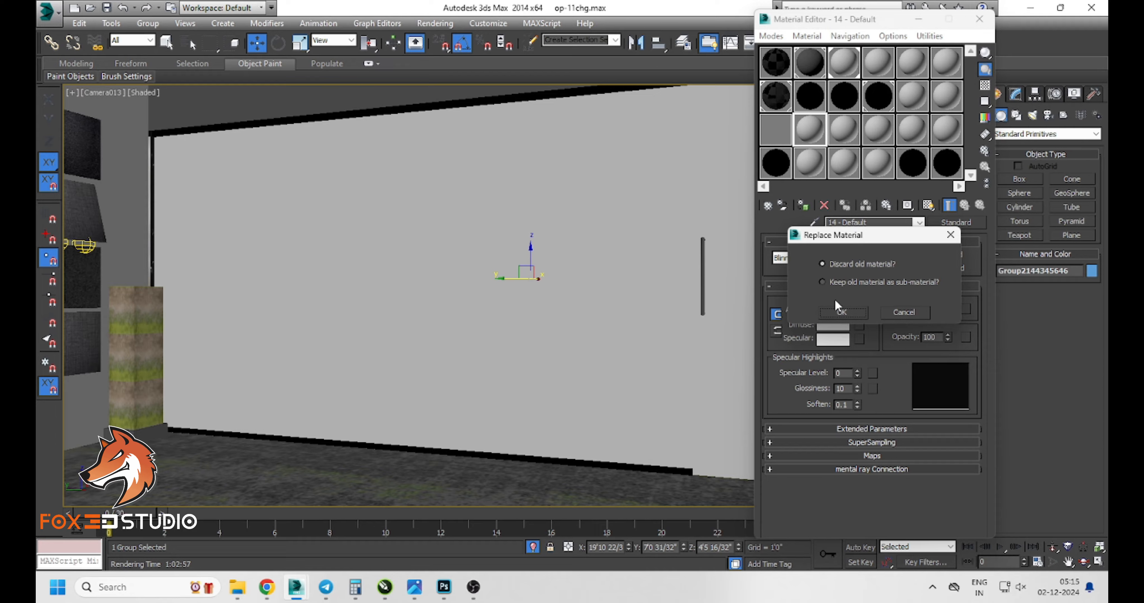
{"action": "left_click", "coordinate": [835, 313]}
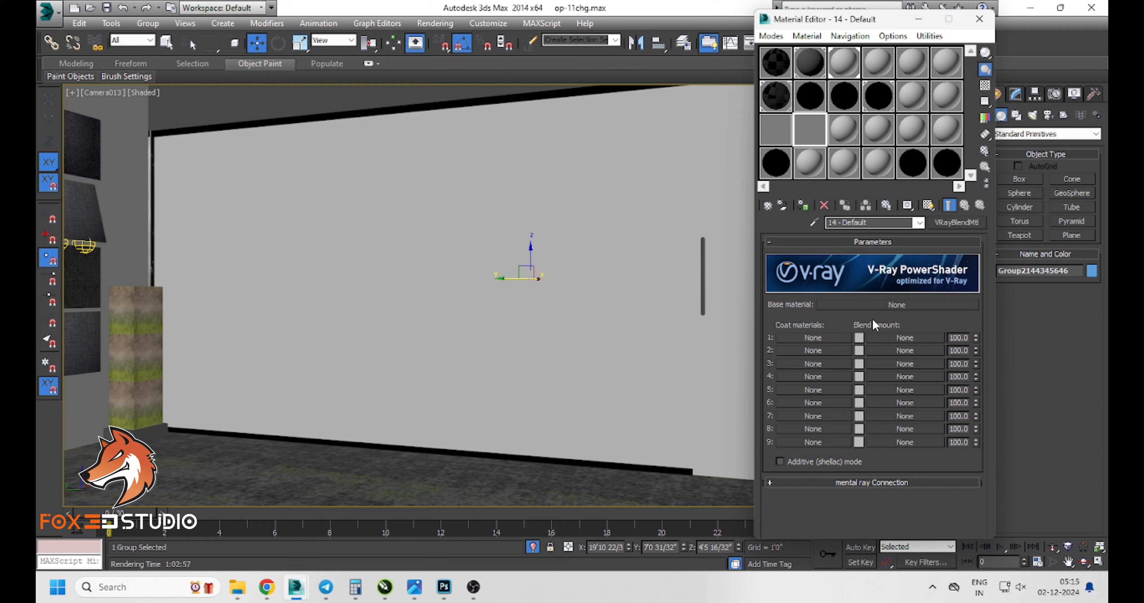
Set the blend amount colour of the first coat to pure red
{"action": "left_click", "coordinate": [858, 338]}
{"action": "left_click", "coordinate": [406, 86]}
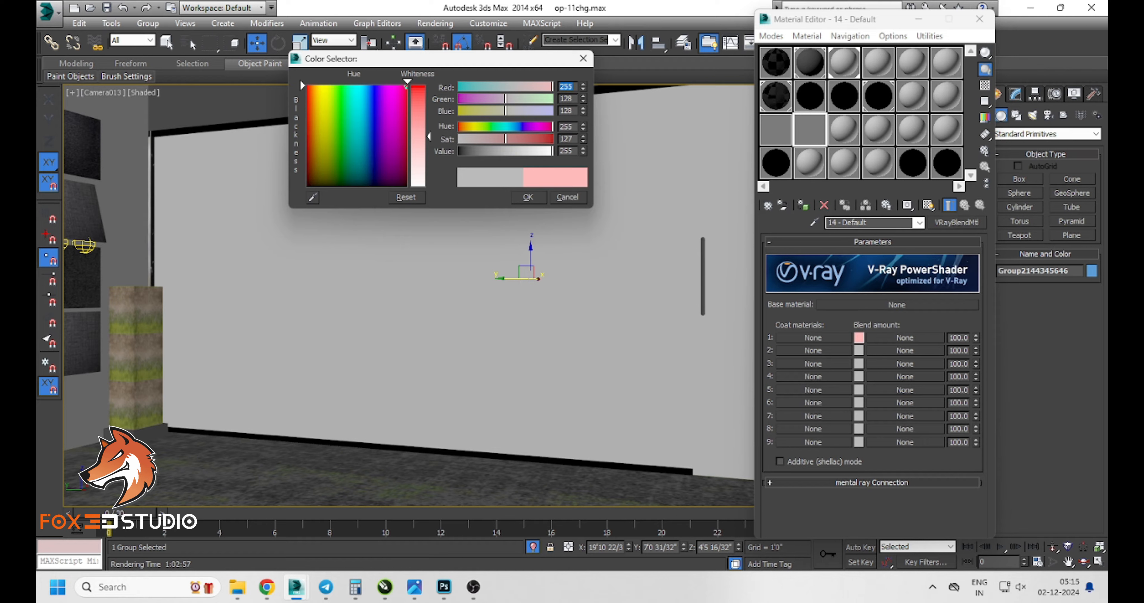
{"action": "left_click", "coordinate": [417, 87]}
{"action": "left_click", "coordinate": [528, 196]}
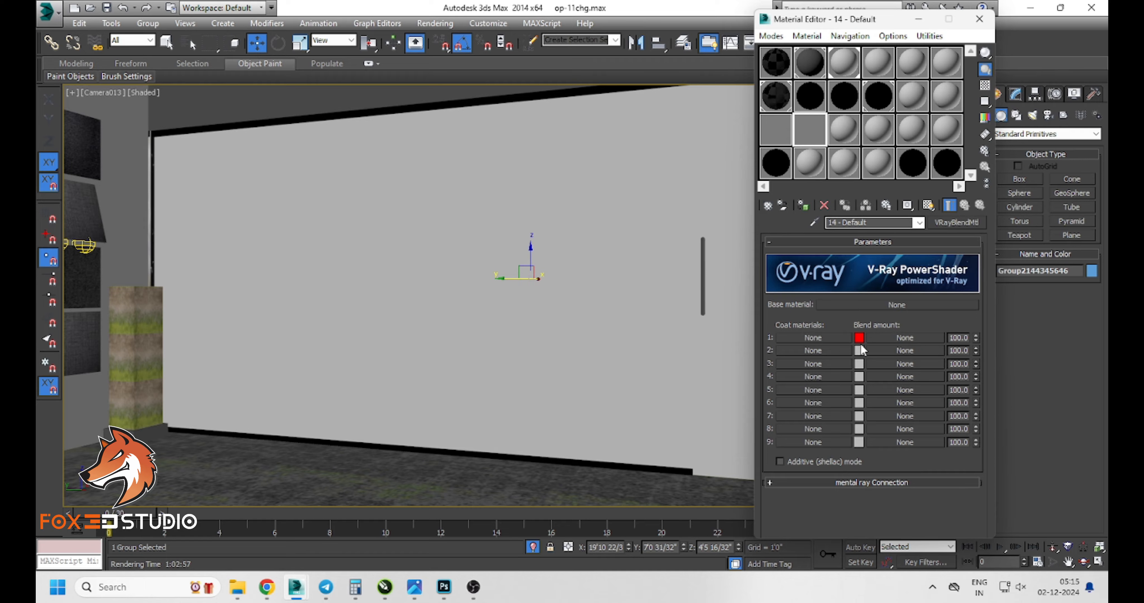
Set the blend amount colour of the second coat to a fully saturated green
{"action": "left_click", "coordinate": [857, 350]}
{"action": "left_click_drag", "start_coordinate": [345, 102], "coordinate": [342, 86]}
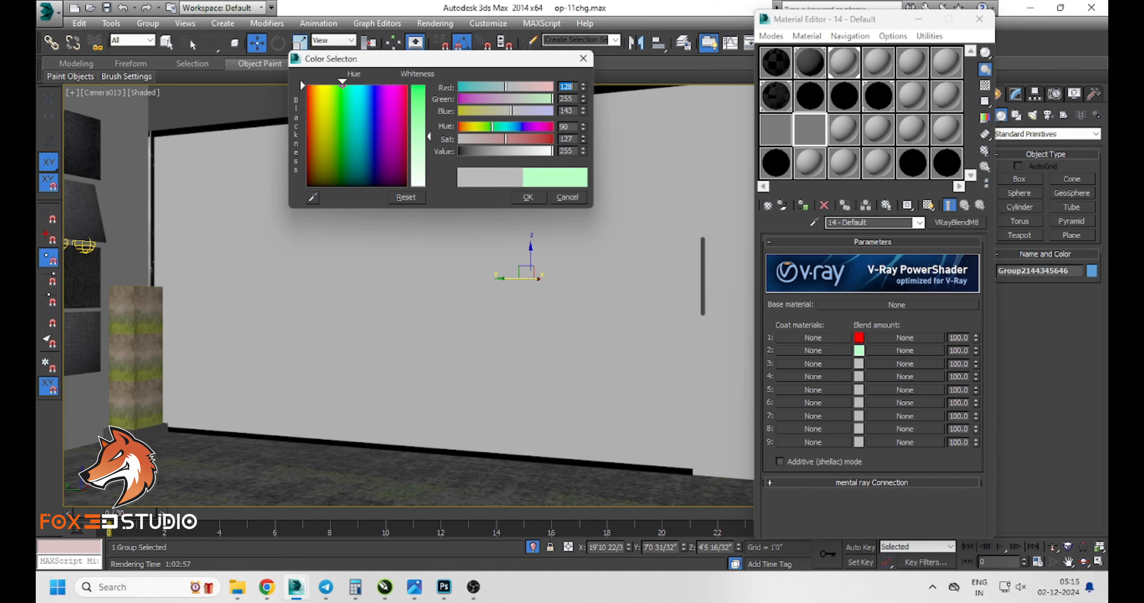
{"action": "left_click_drag", "start_coordinate": [424, 92], "coordinate": [424, 85]}
{"action": "left_click_drag", "start_coordinate": [342, 86], "coordinate": [339, 86]}
{"action": "left_click", "coordinate": [524, 198]}
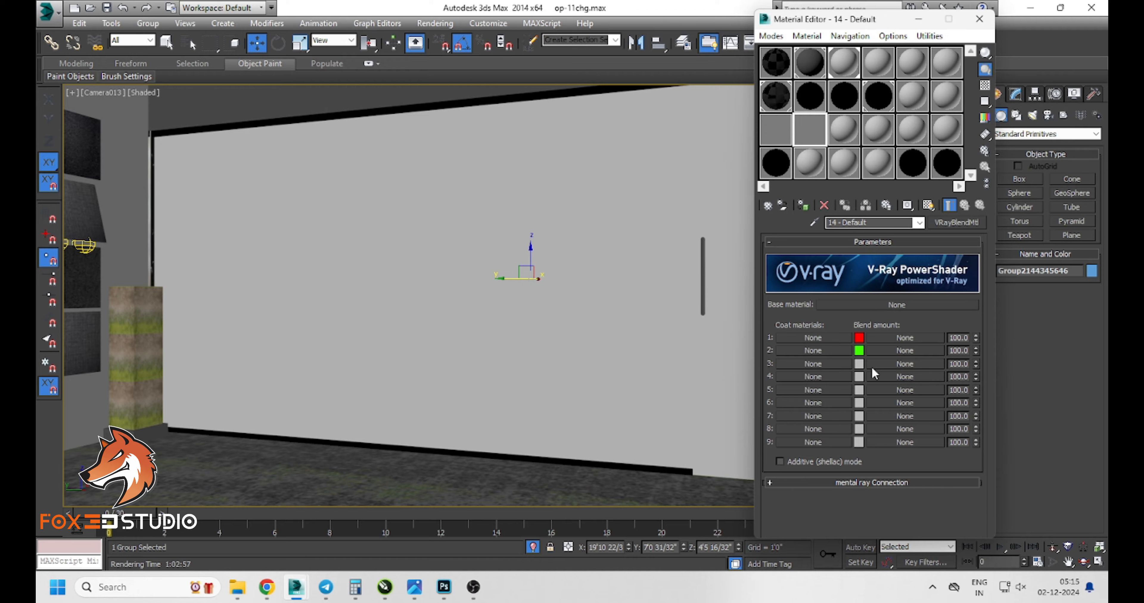
Set the blend amount colour of the third coat to pure blue (0, 0, 255)
{"action": "left_click", "coordinate": [857, 364]}
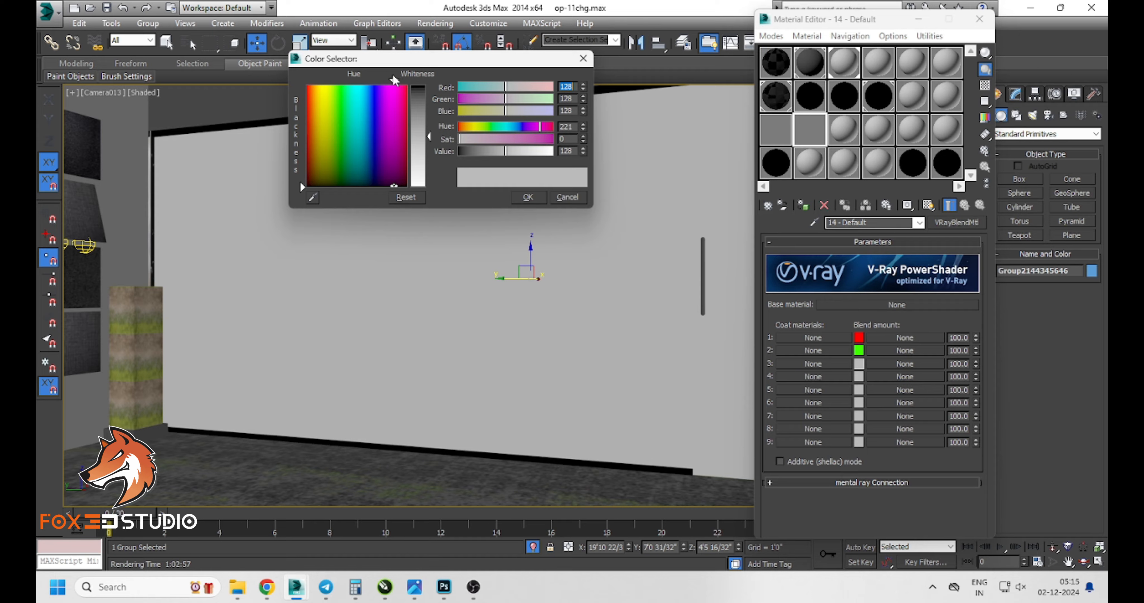
{"action": "left_click_drag", "start_coordinate": [393, 86], "coordinate": [375, 86]}
{"action": "mouse_move", "coordinate": [428, 136]}
{"action": "left_mouse_down"}
{"action": "mouse_move", "coordinate": [429, 86]}
{"action": "mouse_move", "coordinate": [375, 84]}
{"action": "left_mouse_up"}
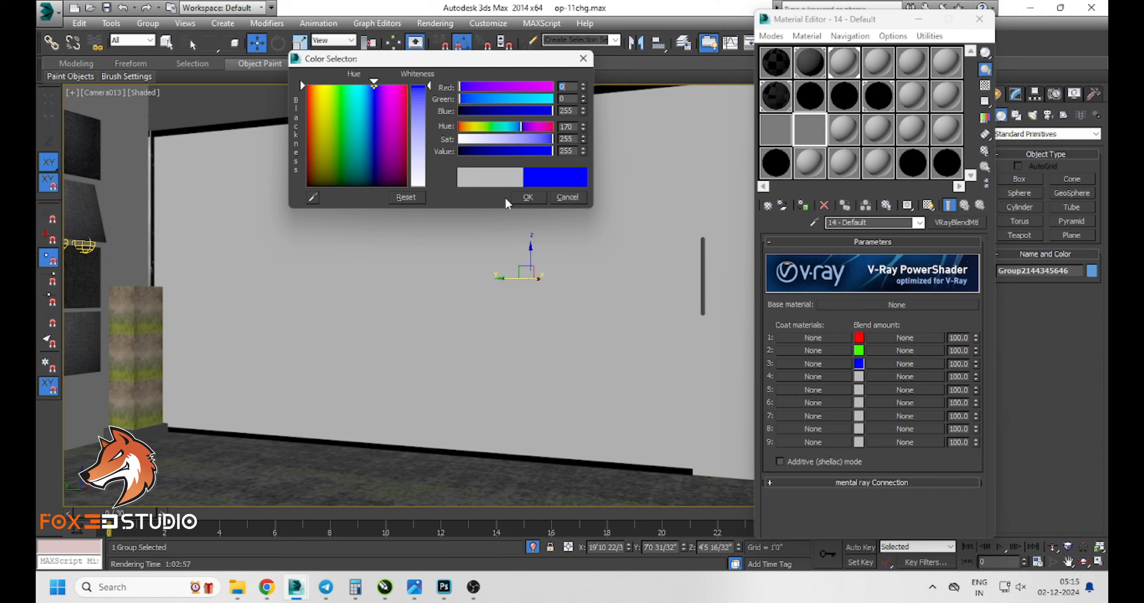
{"action": "left_click", "coordinate": [528, 197]}
Assign a VRayMtl as the first coat material and set its diffuse colour to black
{"action": "left_click", "coordinate": [813, 337]}
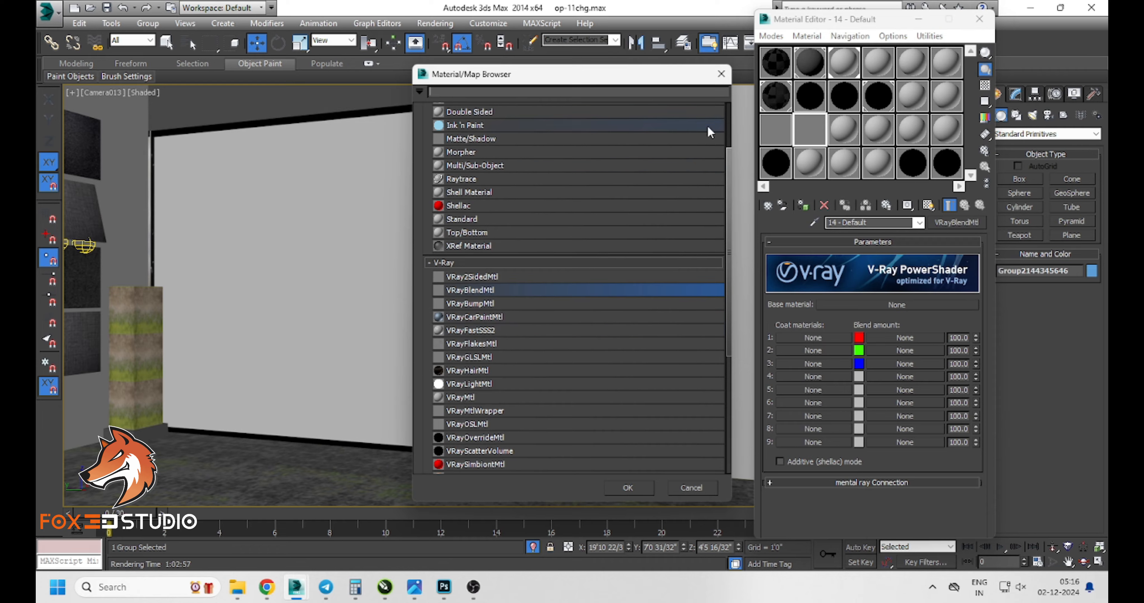
{"action": "left_click", "coordinate": [717, 75]}
{"action": "left_click", "coordinate": [813, 337]}
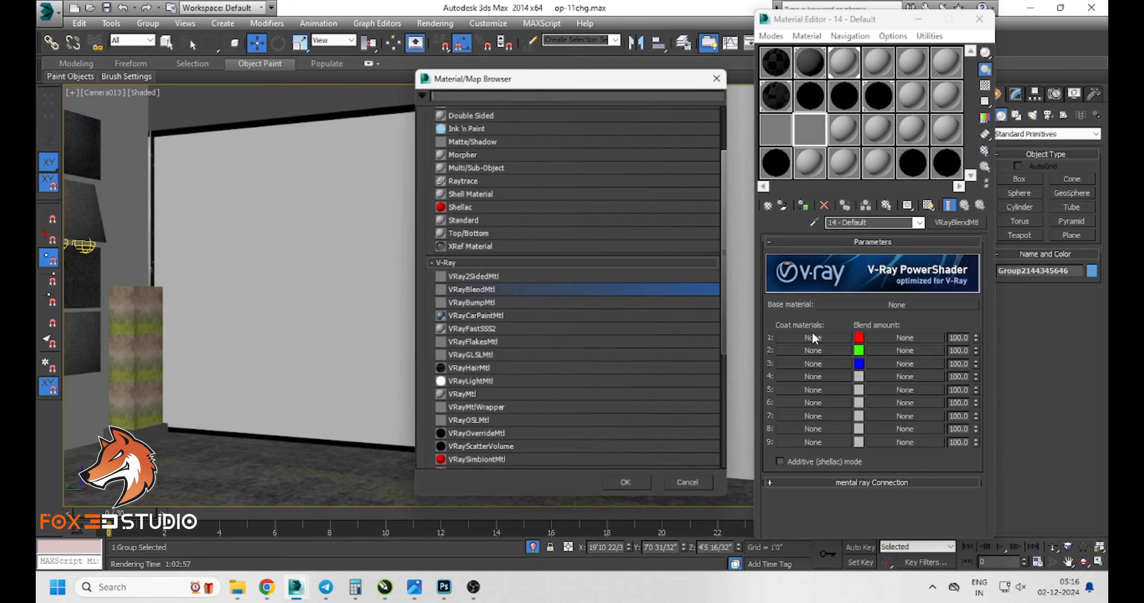
{"action": "double_click", "coordinate": [460, 397]}
{"action": "left_click", "coordinate": [857, 310]}
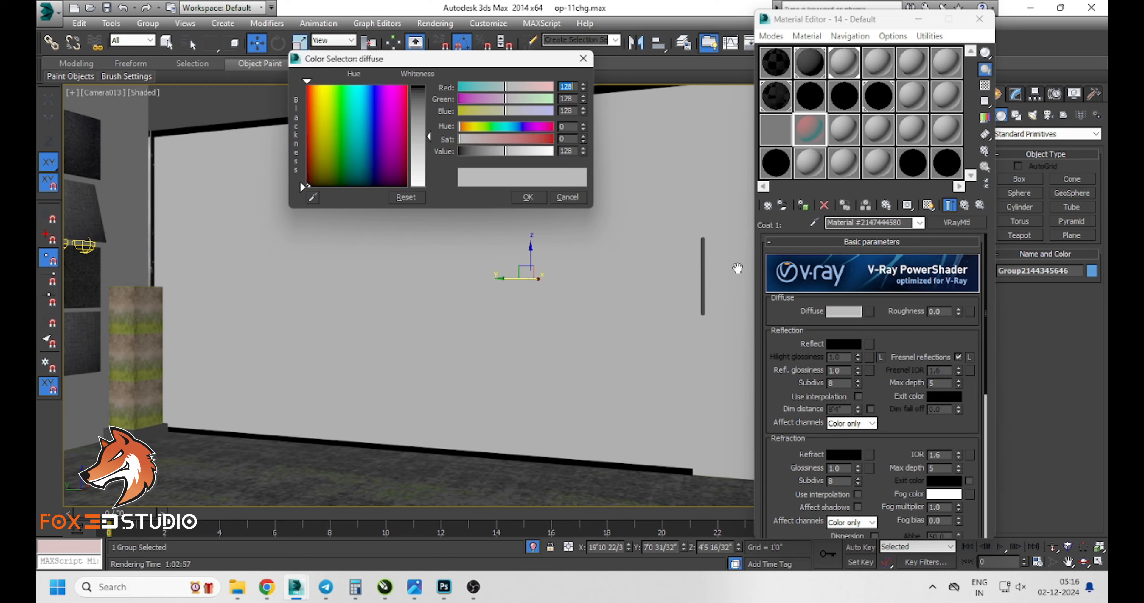
{"action": "left_click_drag", "start_coordinate": [338, 133], "coordinate": [305, 187]}
{"action": "left_click", "coordinate": [528, 198]}
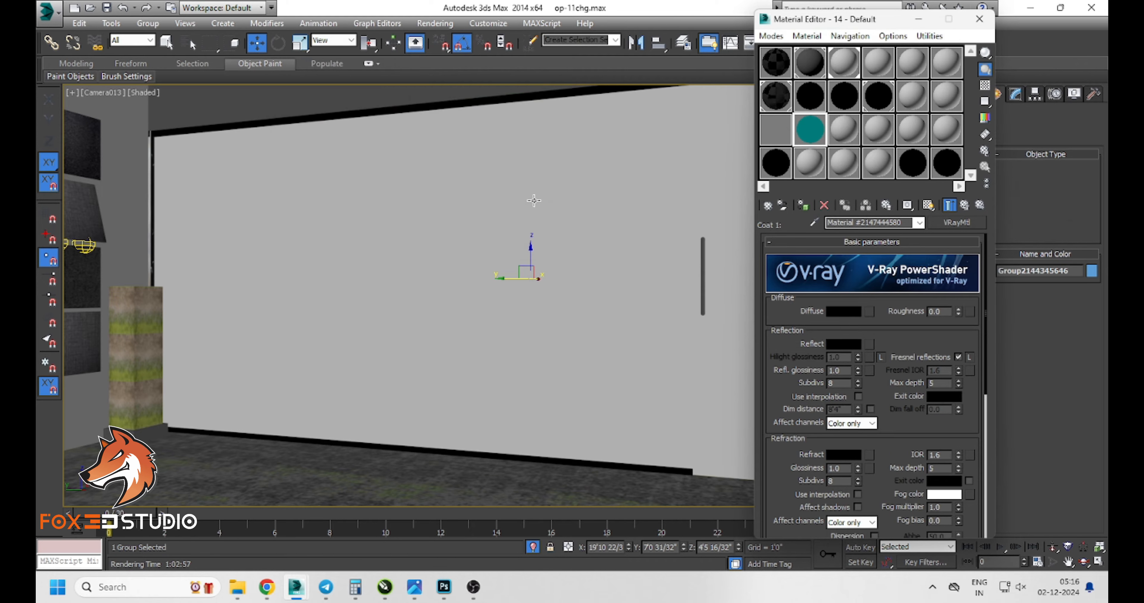
Set the reflection and refraction colours of the first coat material to pure white (255)
{"action": "left_click", "coordinate": [843, 344]}
{"action": "left_click_drag", "start_coordinate": [418, 88], "coordinate": [418, 183]}
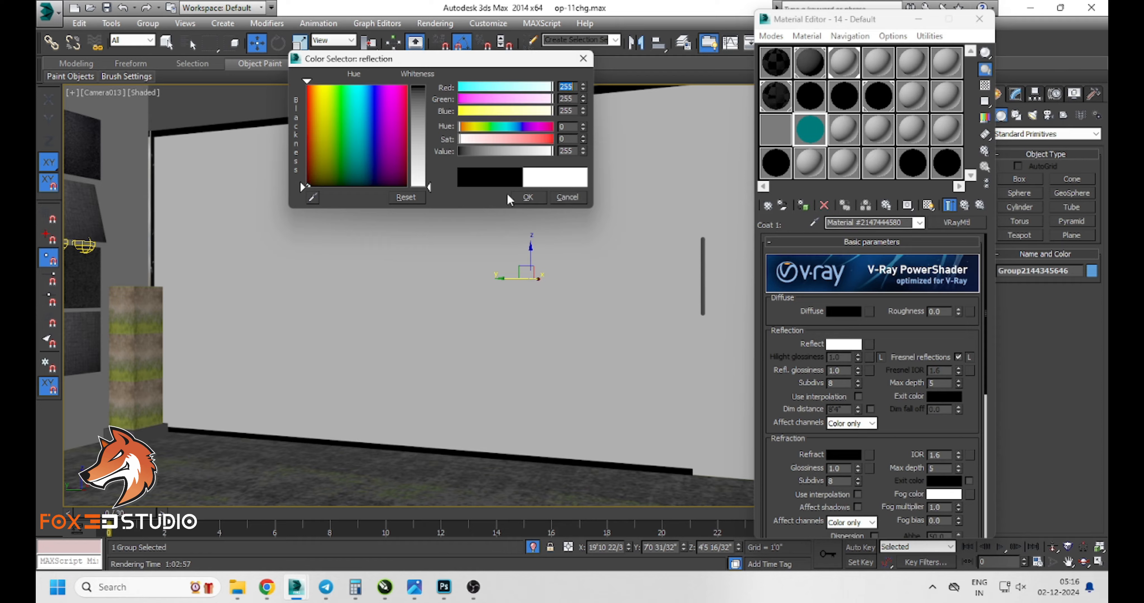
{"action": "left_click", "coordinate": [528, 197]}
{"action": "left_click", "coordinate": [834, 454]}
{"action": "left_click_drag", "start_coordinate": [428, 87], "coordinate": [426, 183]}
{"action": "left_click", "coordinate": [527, 197]}
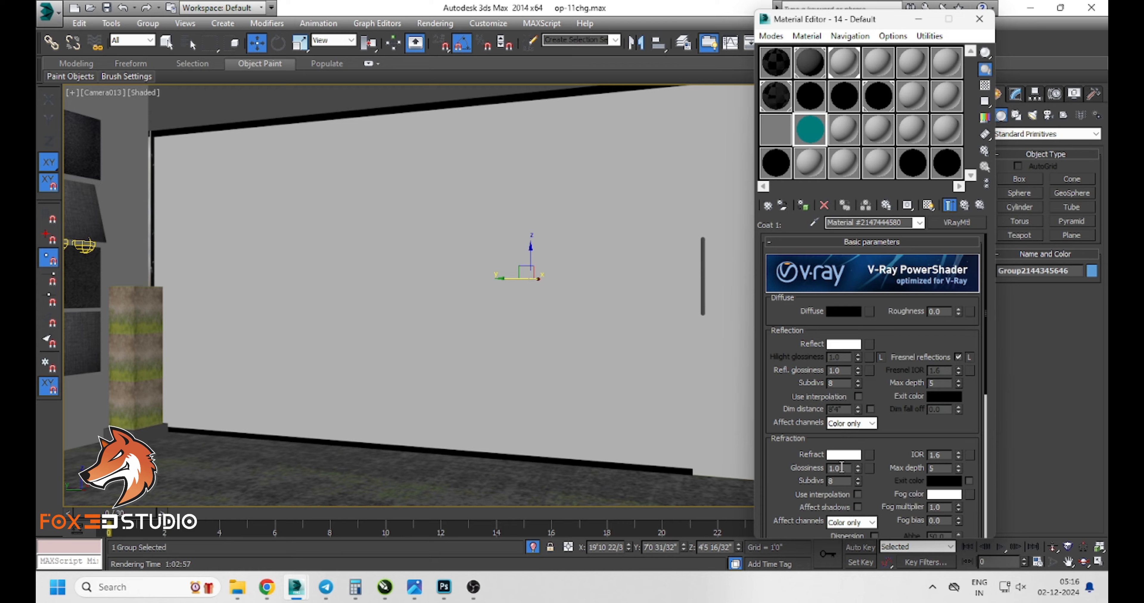
Set the first coat's refraction glossiness to 0.96 and return to the parent blend material
{"action": "double_click", "coordinate": [834, 468]}
{"action": "type", "text": "0.96"}
{"action": "key", "text": "Return"}
{"action": "left_click", "coordinate": [870, 314]}
{"action": "left_click", "coordinate": [721, 74]}
{"action": "left_click", "coordinate": [917, 223]}
{"action": "left_click", "coordinate": [911, 235]}
Assign a VRayMtl as the second coat material and set its diffuse colour to black
{"action": "left_click", "coordinate": [827, 349]}
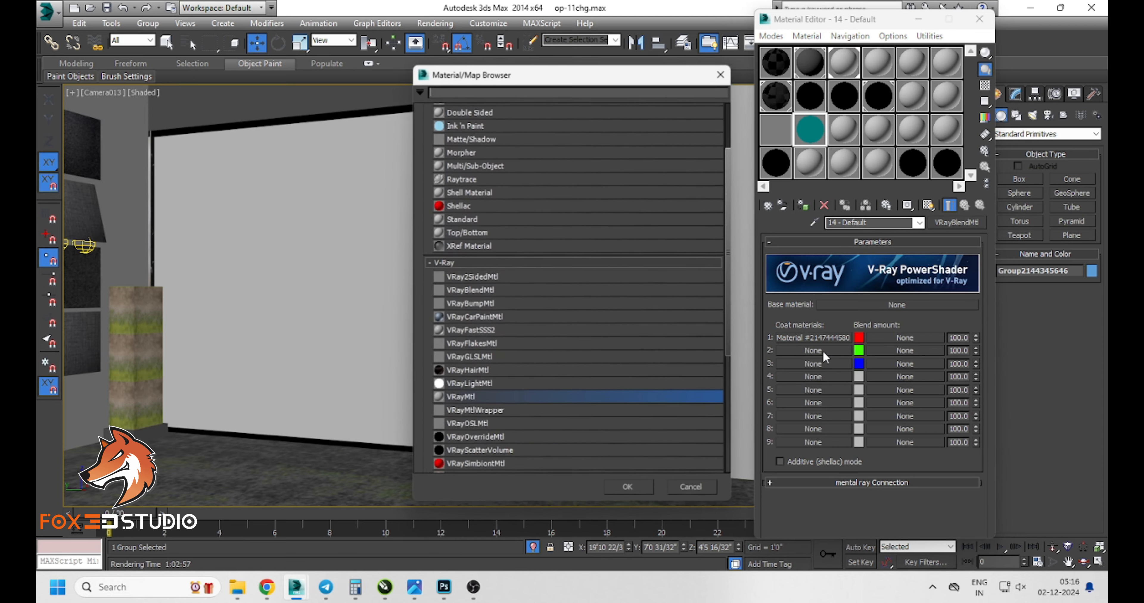
{"action": "double_click", "coordinate": [488, 398]}
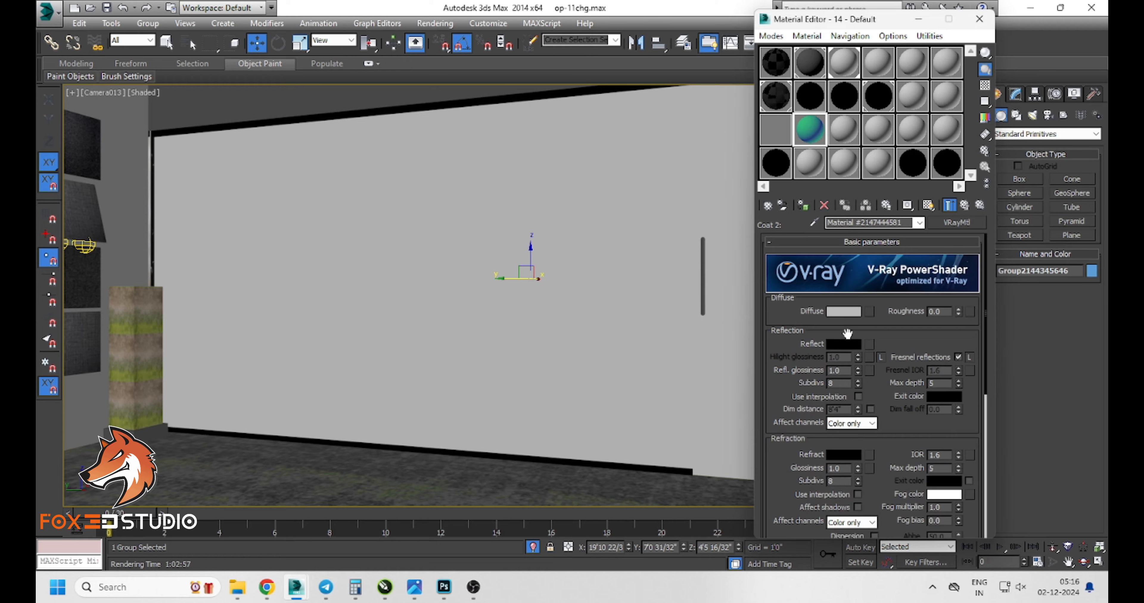
{"action": "left_click", "coordinate": [844, 312]}
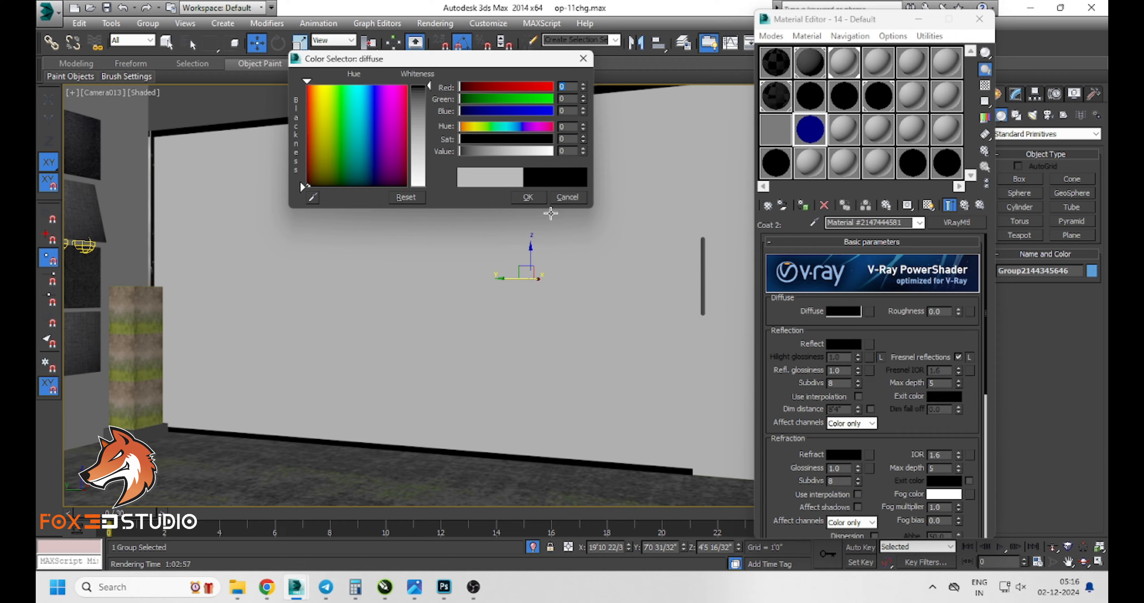
{"action": "left_click", "coordinate": [527, 197]}
Set the reflection and refraction colours of the second coat material to pure white (255)
{"action": "left_click", "coordinate": [843, 344]}
{"action": "left_click_drag", "start_coordinate": [461, 151], "coordinate": [552, 151]}
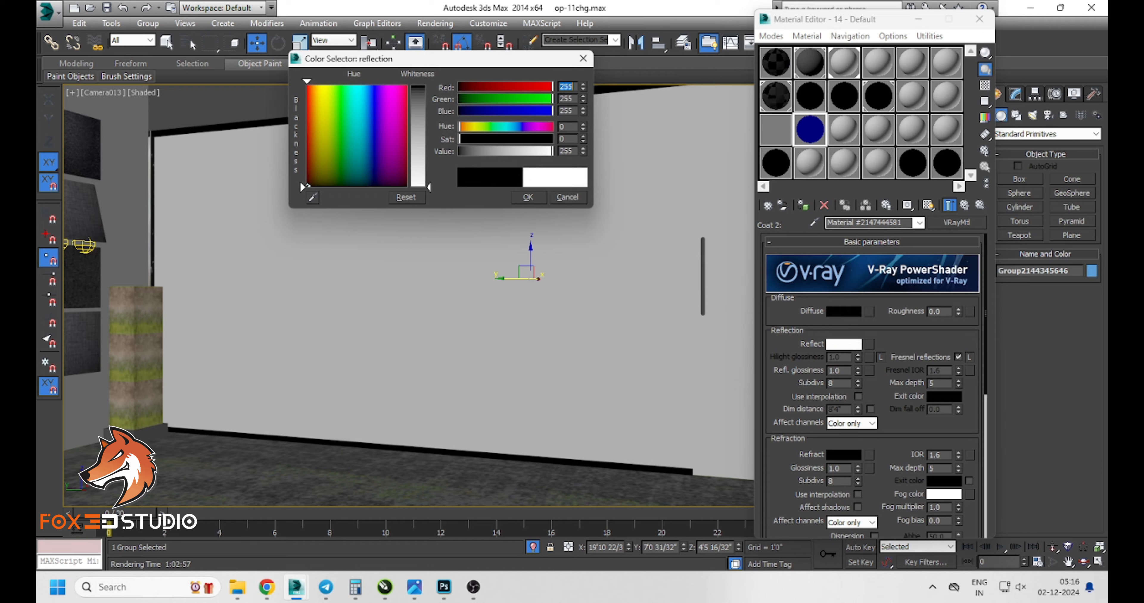
{"action": "left_click", "coordinate": [527, 197]}
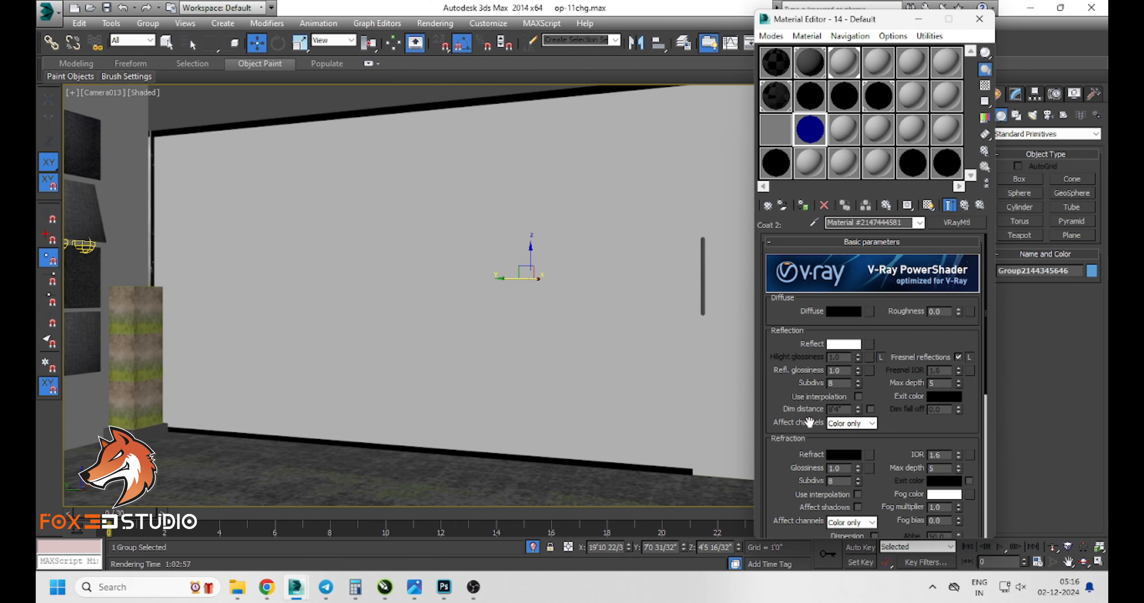
{"action": "left_click", "coordinate": [835, 456]}
{"action": "left_click_drag", "start_coordinate": [461, 151], "coordinate": [553, 151]}
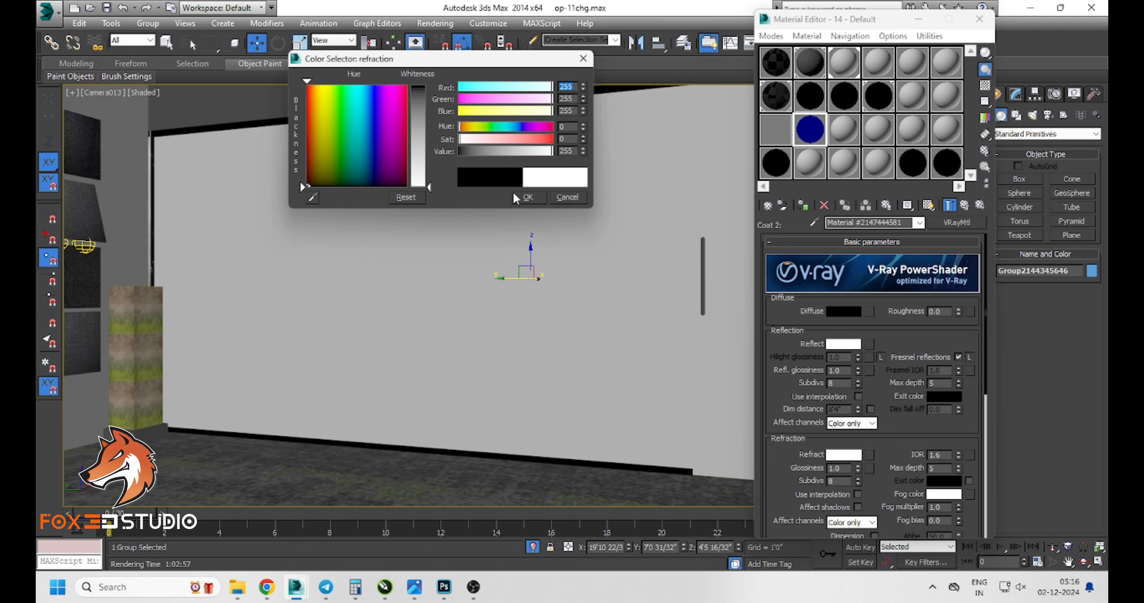
{"action": "left_click", "coordinate": [528, 197]}
Set the second coat's refraction glossiness to 0.962 and return to the parent blend material
{"action": "double_click", "coordinate": [844, 468]}
{"action": "type", "text": "0.962"}
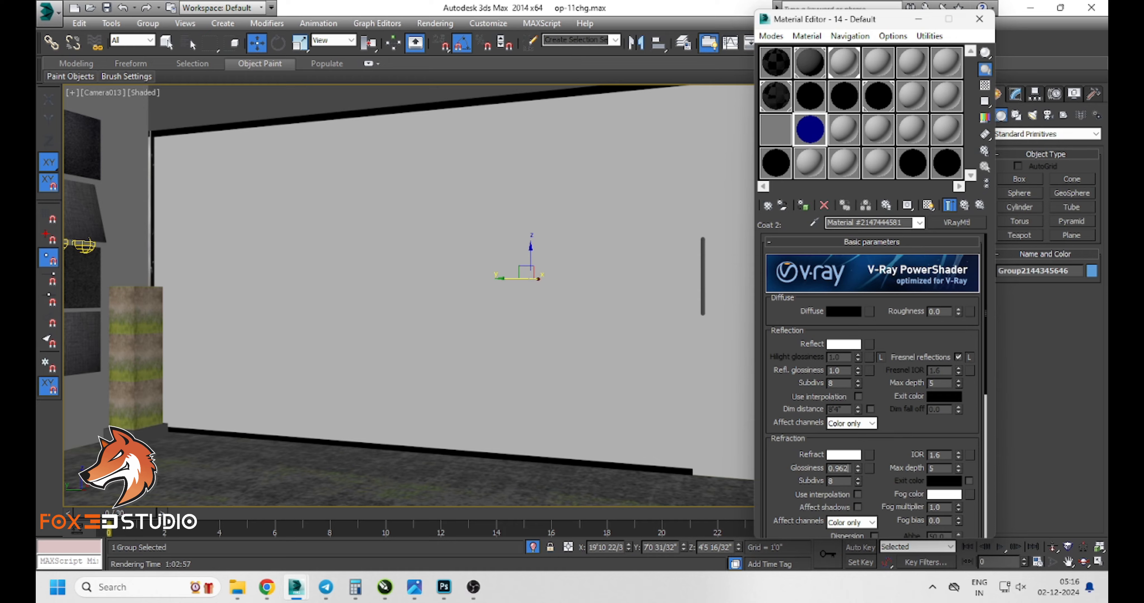
{"action": "key", "text": "Return"}
{"action": "left_click", "coordinate": [916, 223]}
{"action": "left_click", "coordinate": [911, 232]}
Assign a VRayMtl as the third coat material and set its diffuse colour to black
{"action": "left_click", "coordinate": [834, 363]}
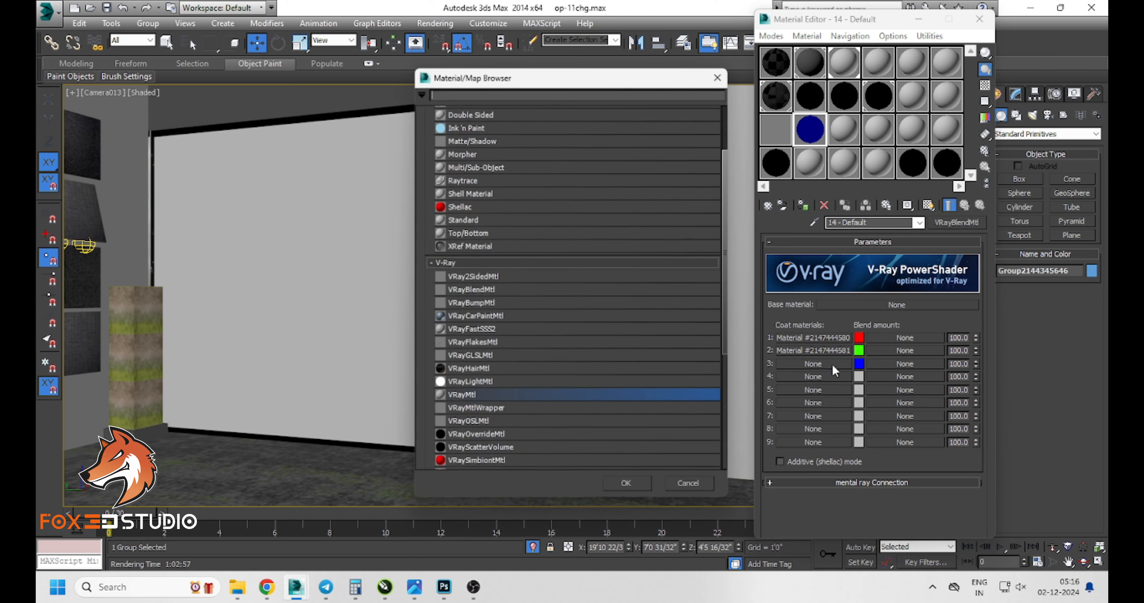
{"action": "double_click", "coordinate": [485, 397]}
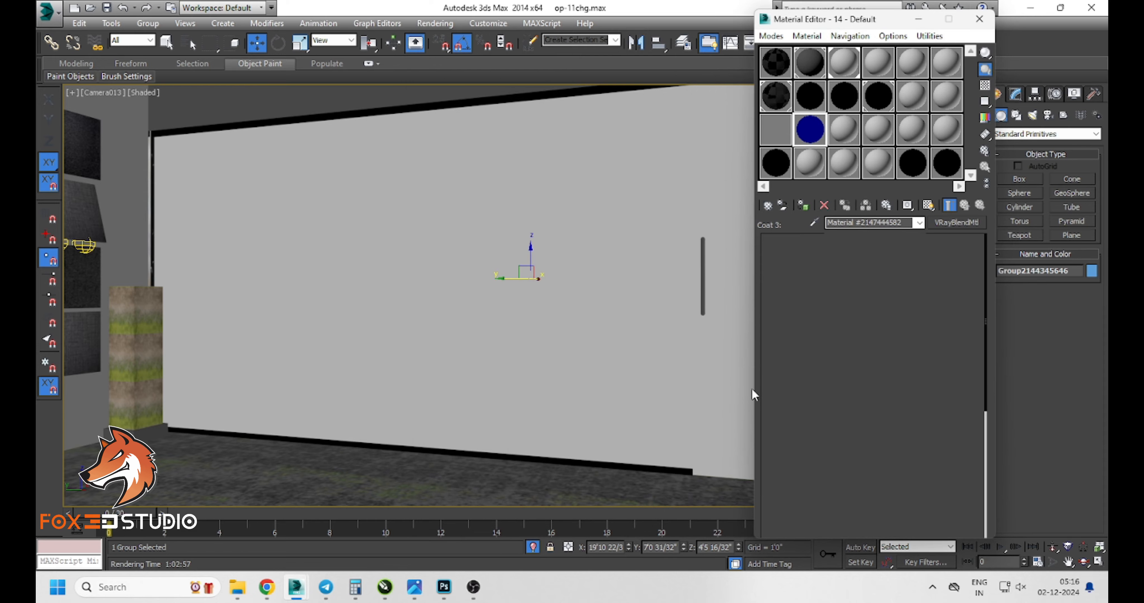
{"action": "left_click", "coordinate": [844, 311]}
{"action": "left_click_drag", "start_coordinate": [418, 133], "coordinate": [418, 83]}
{"action": "left_click", "coordinate": [517, 199]}
Set the reflection and refraction colours of the third coat material to pure white
{"action": "left_click", "coordinate": [846, 343]}
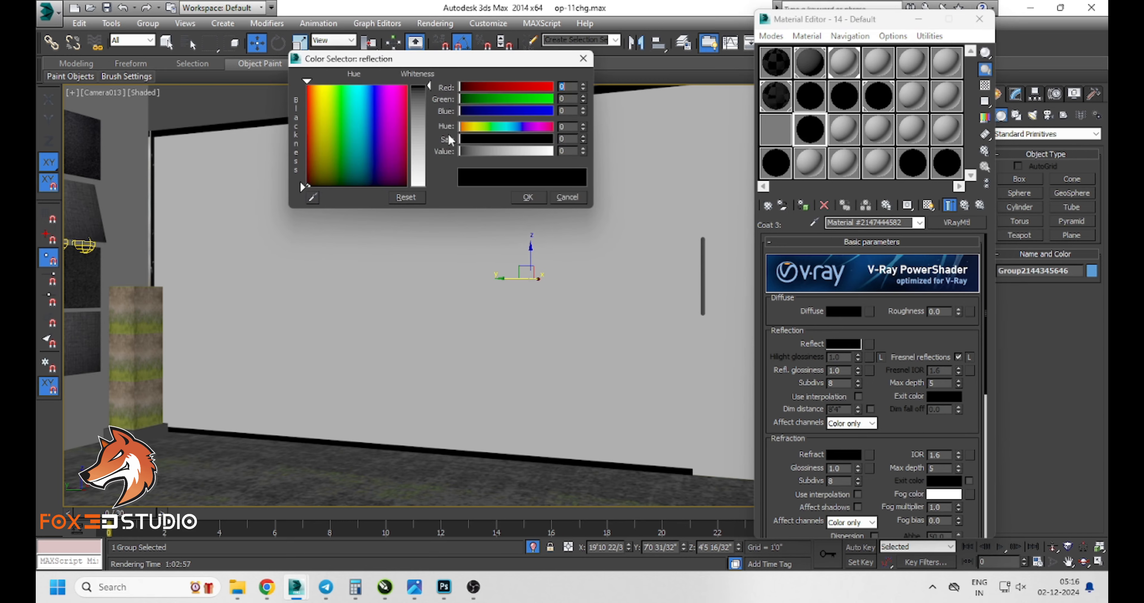
{"action": "left_click_drag", "start_coordinate": [418, 133], "coordinate": [418, 188]}
{"action": "left_click", "coordinate": [530, 200]}
{"action": "left_click", "coordinate": [834, 452]}
{"action": "left_click", "coordinate": [518, 198]}
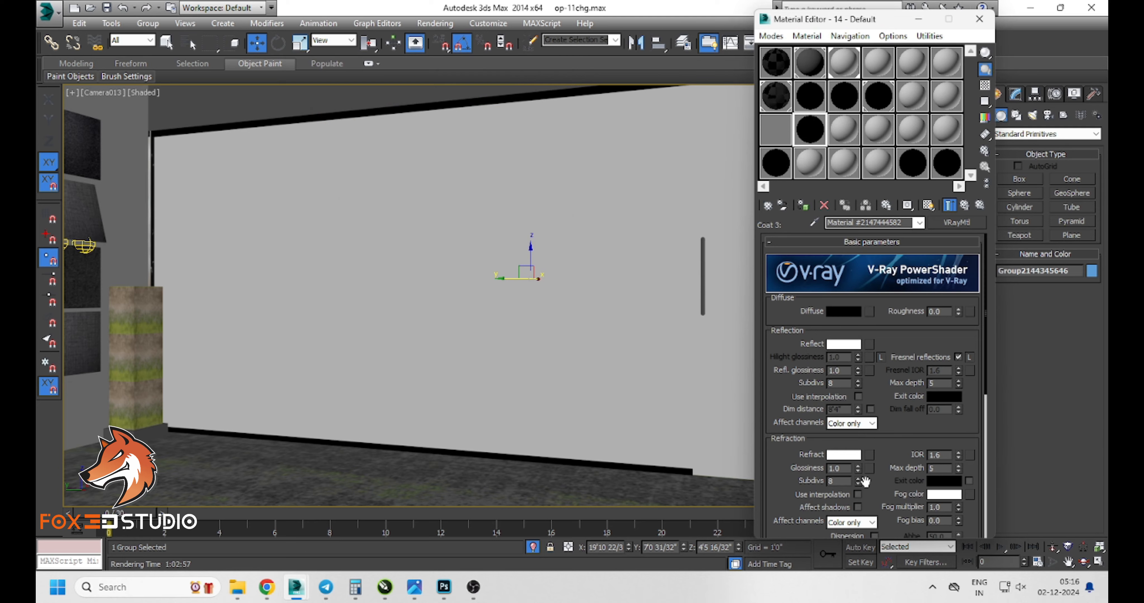
Set the third coat's refraction glossiness to 0.964 and turn on the checkered background for the material's sample sphere
{"action": "double_click", "coordinate": [838, 468]}
{"action": "type", "text": "0.964"}
{"action": "key", "text": "Return"}
{"action": "left_click", "coordinate": [984, 86]}
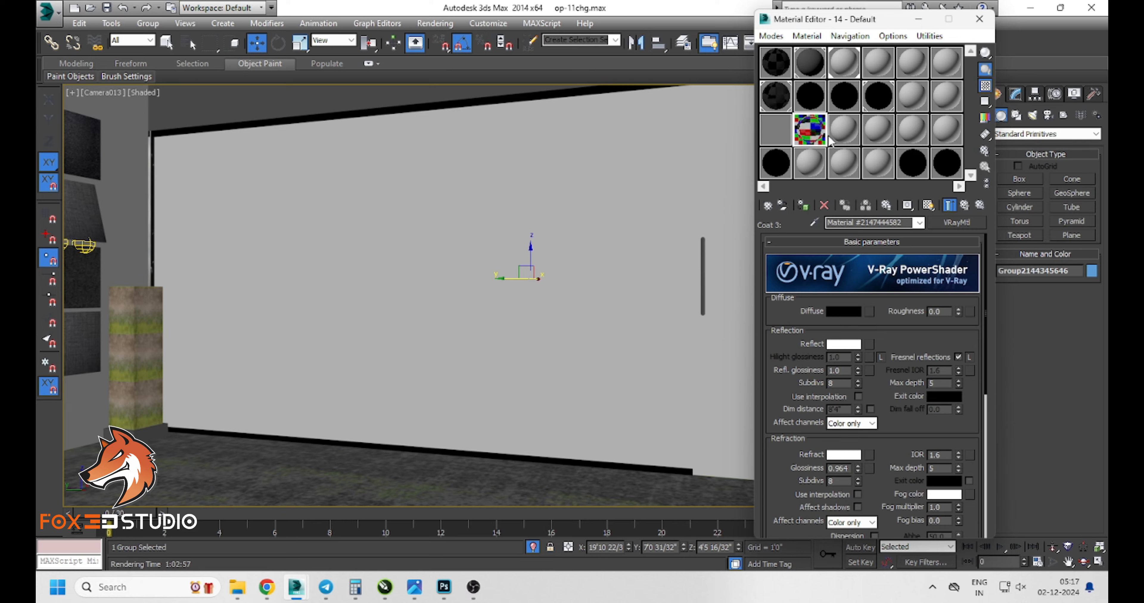
Apply the blended glass material to the partition's glass panels using Assign to Selection, and render the camera view
{"action": "left_click_drag", "start_coordinate": [736, 209], "coordinate": [632, 228]}
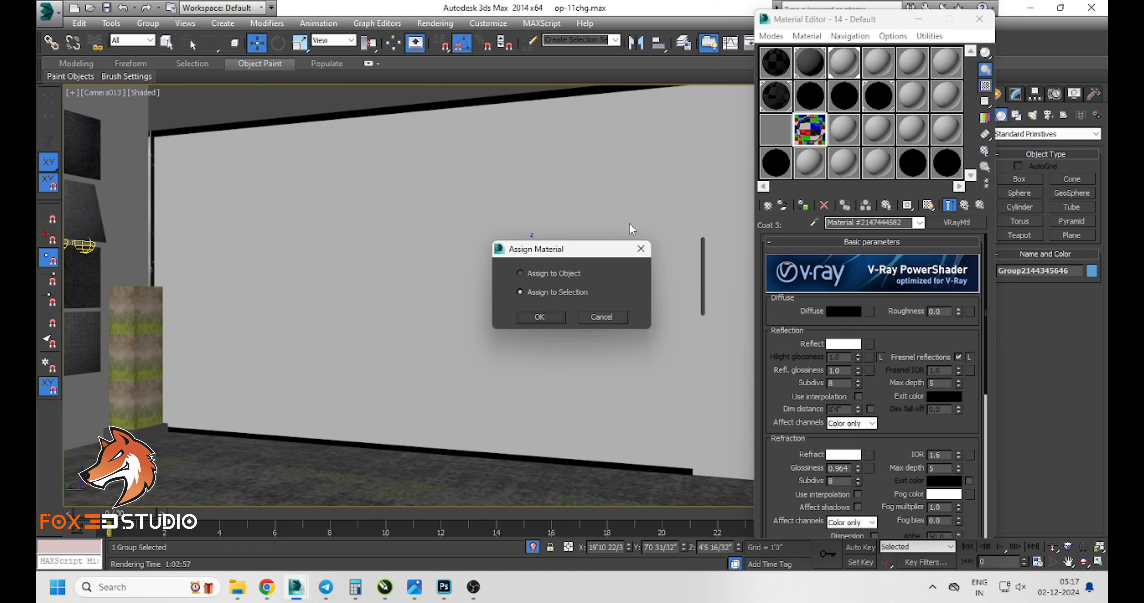
{"action": "left_click", "coordinate": [539, 317]}
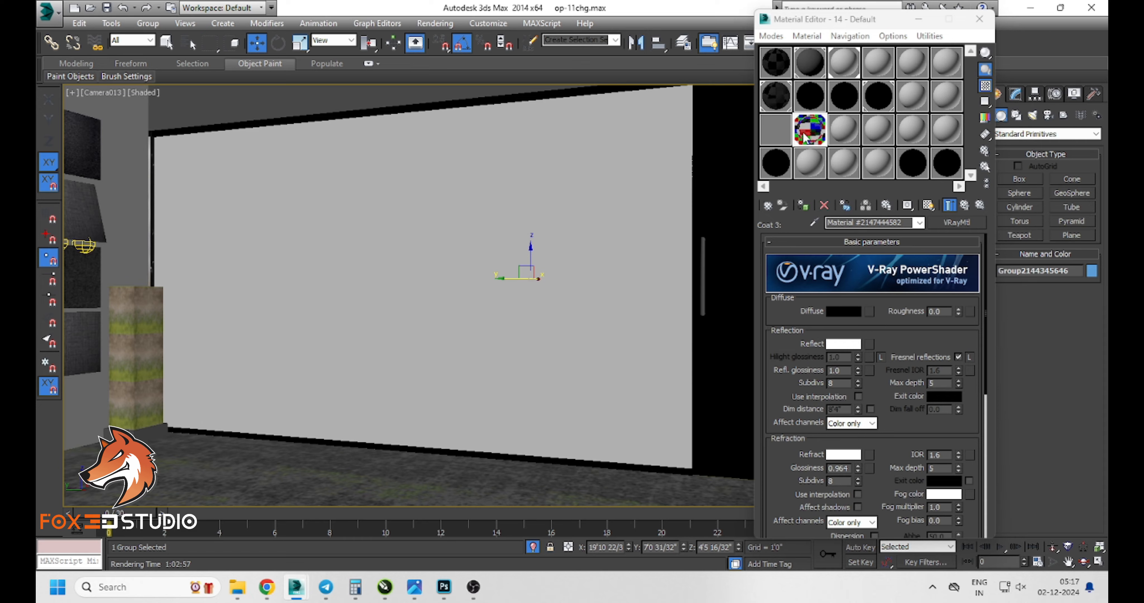
{"action": "left_click_drag", "start_coordinate": [673, 211], "coordinate": [507, 293]}
{"action": "left_click", "coordinate": [533, 316]}
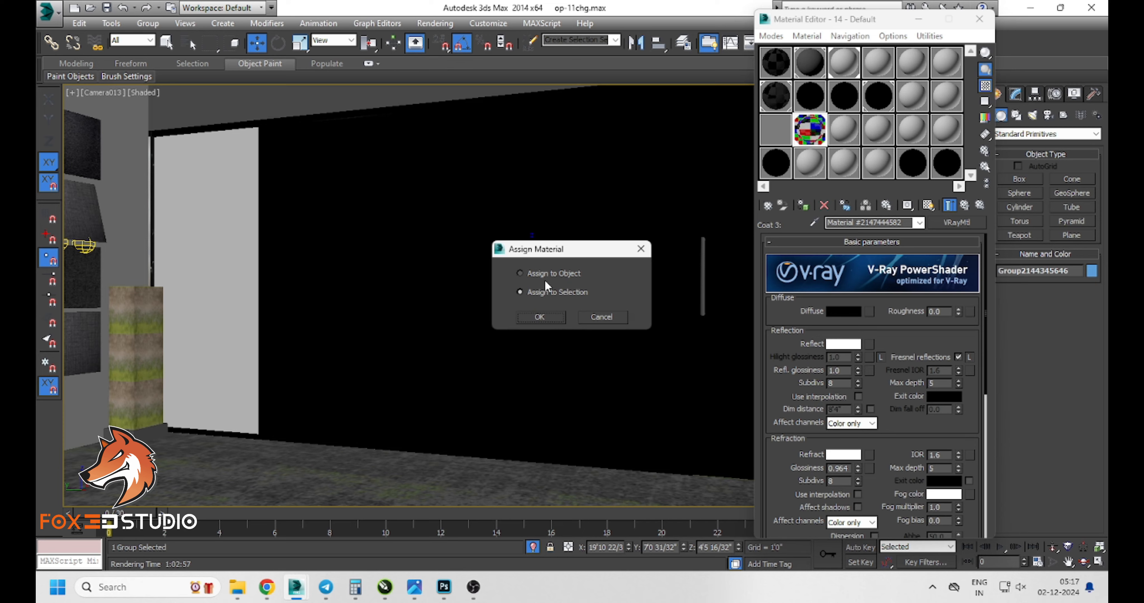
{"action": "left_click", "coordinate": [535, 317]}
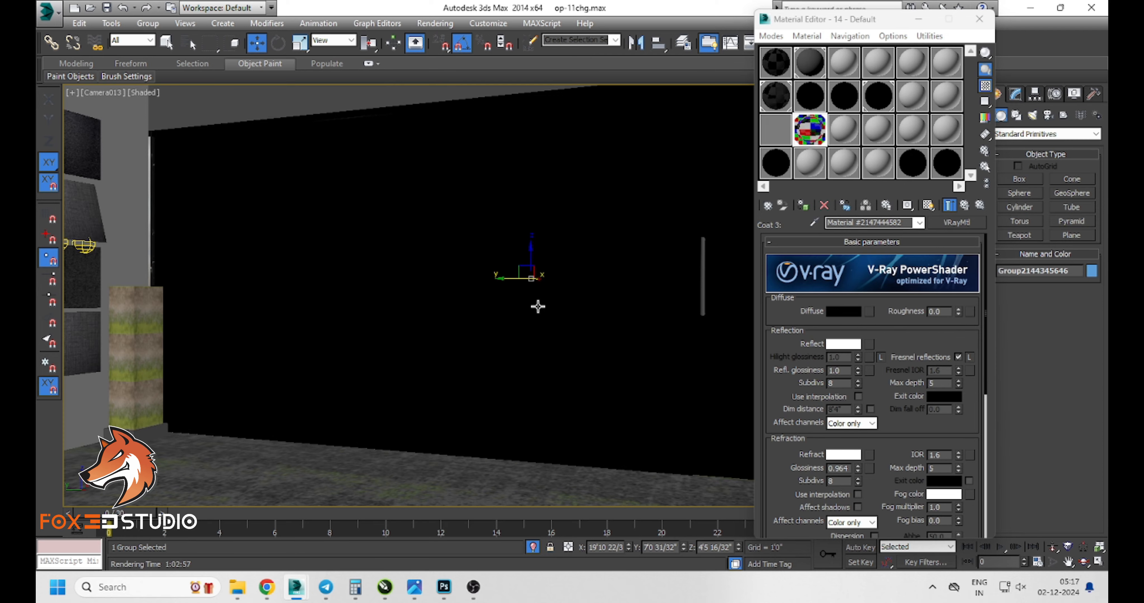
{"action": "key", "text": "shift+q"}
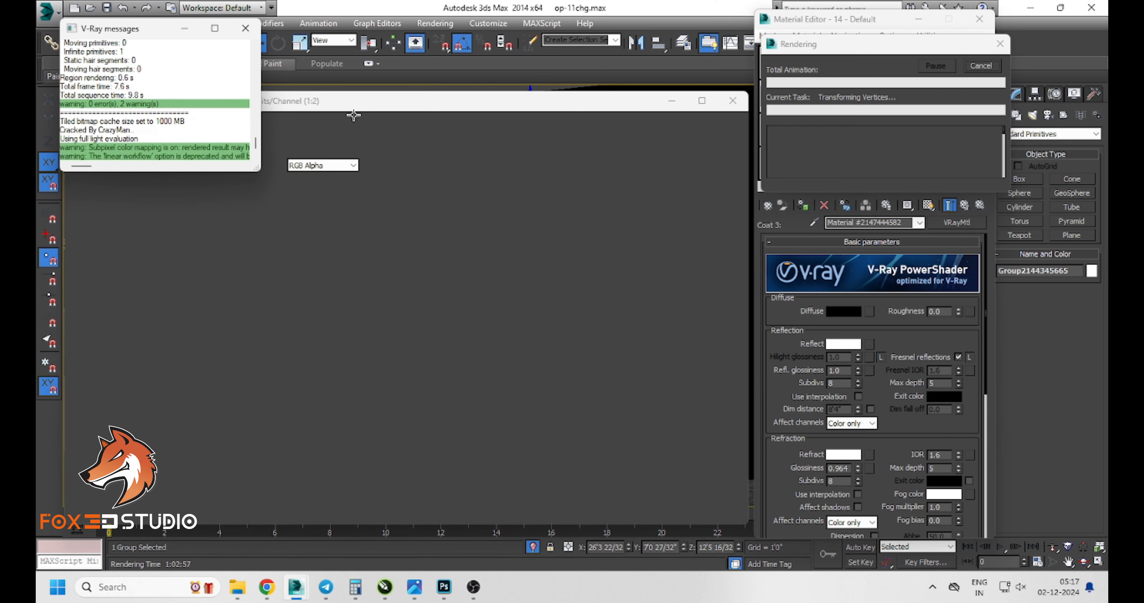